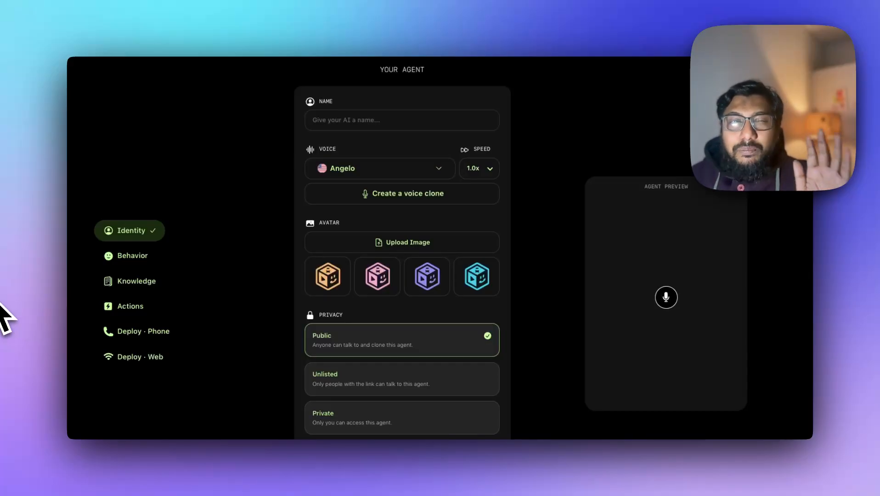
# Name the agent 'Cursor Support Agent' and choose the pink avatar
pyautogui.press('Tab')
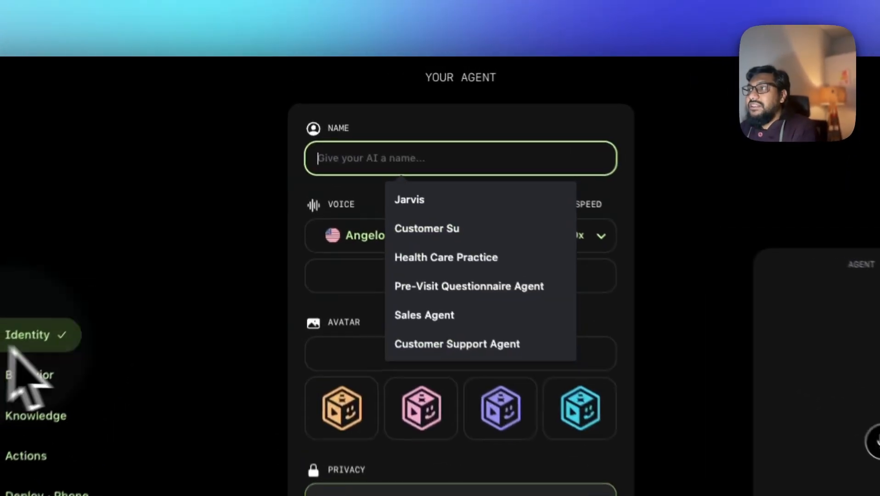
pyautogui.write('Cus')
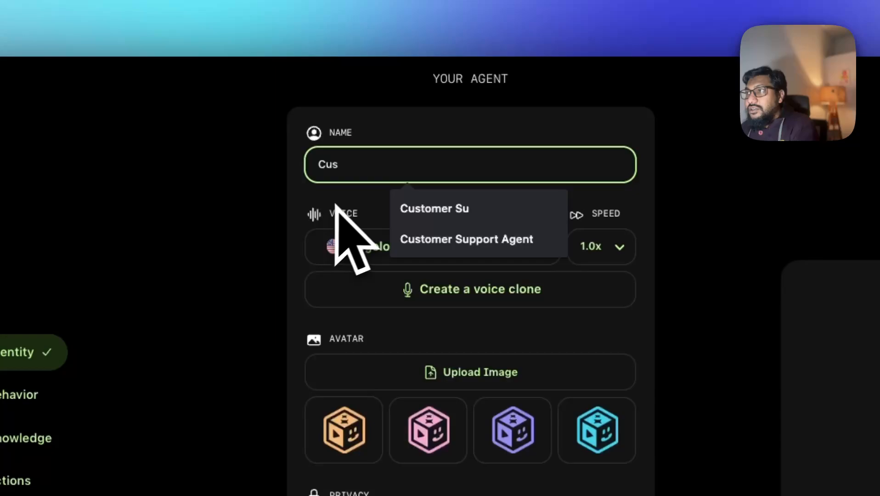
pyautogui.press('BackSpace')
pyautogui.write('rsor Support Agent')
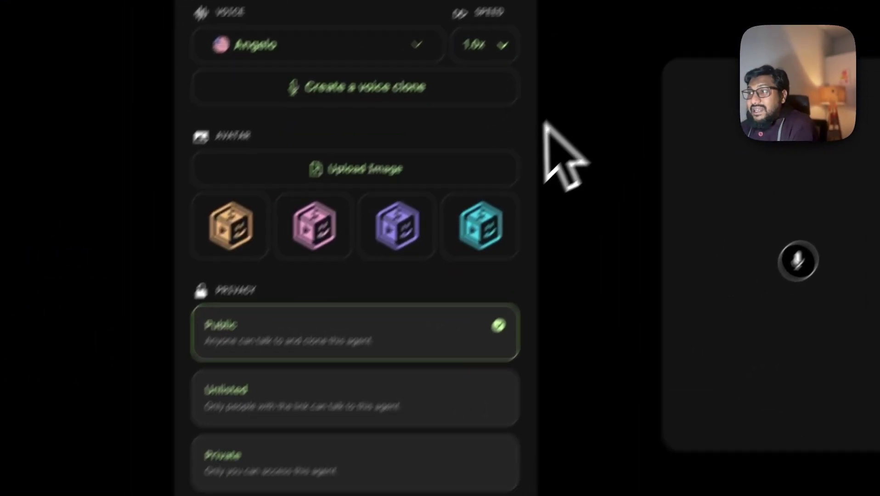
pyautogui.click(377, 276)
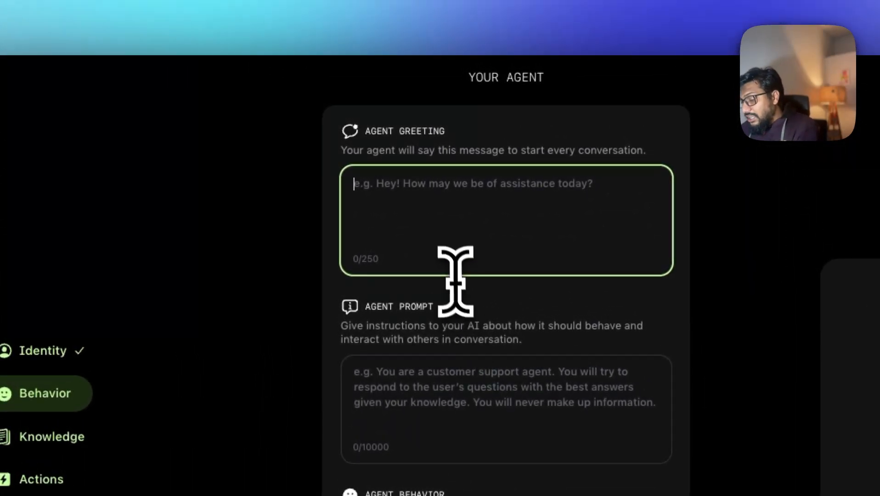
pyautogui.write('Hey! Thanks')
pyautogui.write(' for')
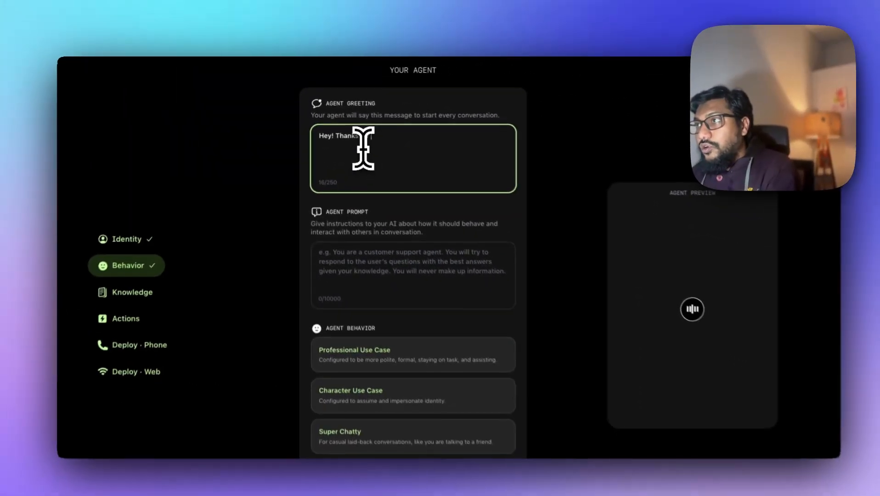
pyautogui.write(' contacting Cursor Inc. How can I help yo')
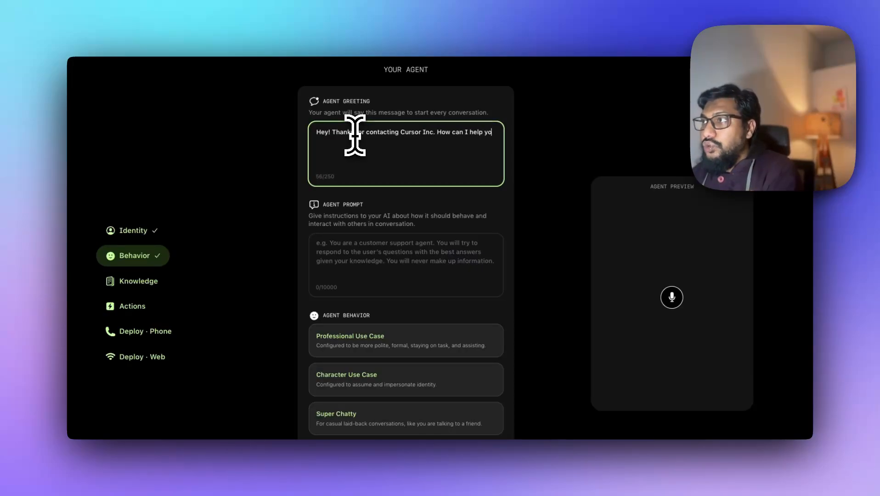
pyautogui.write('today?')
# Set the greeting 'Hey! Thanks for contacting Cursor Inc. How can I help you today?' and move to the prompt
pyautogui.click(405, 265)
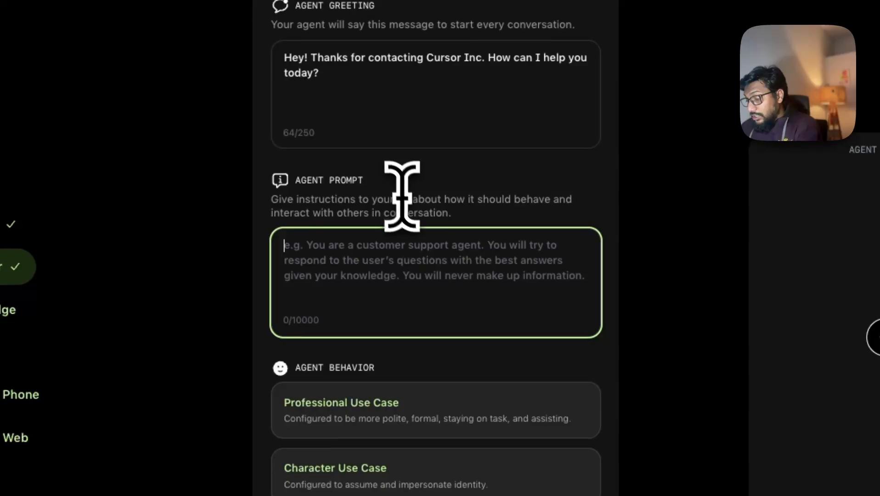
pyautogui.write('Yo')
pyautogui.write('u are ')
pyautogui.write('kind, empathetic and also very resourceful')
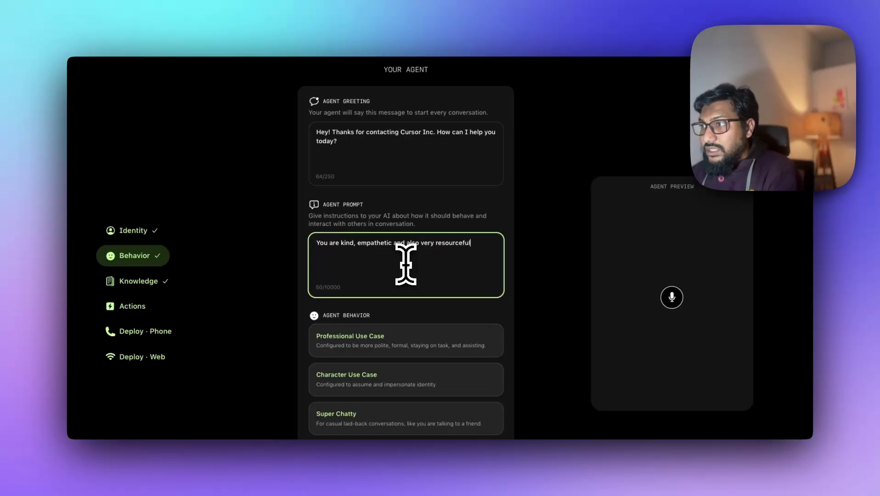
# Select the Professional Use Case behaviour for the kind, empathetic agent
pyautogui.click(406, 340)
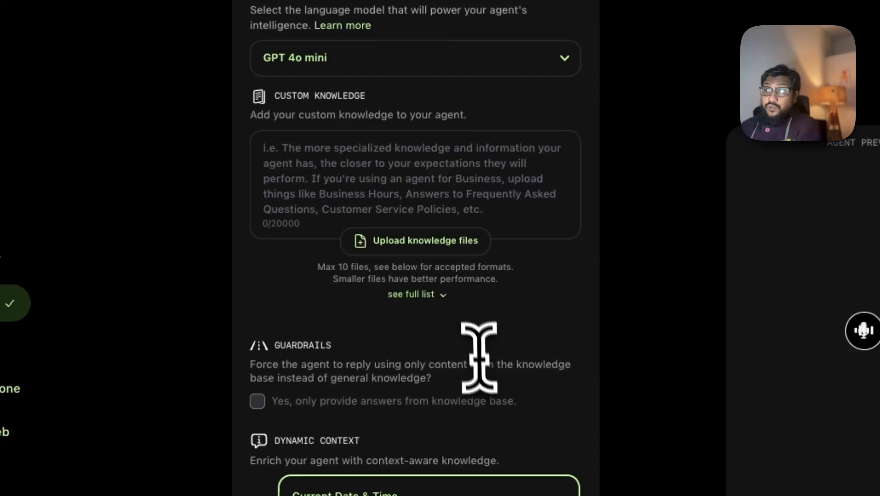
# Paste Cursor's Subscription Tiers text into the Custom Knowledge box
pyautogui.click(434, 199)
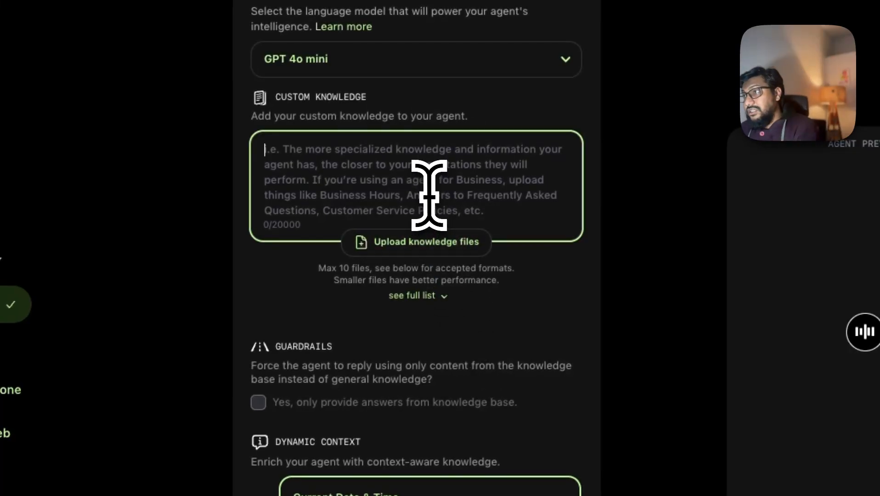
pyautogui.hotkey('ctrl', 'v')
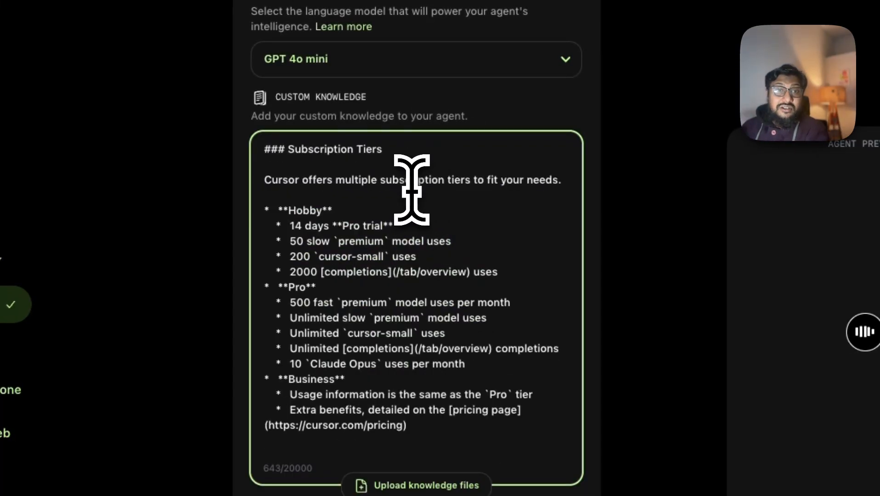
pyautogui.scroll(-5, 412, 206)
pyautogui.scroll(-5, 412, 241)
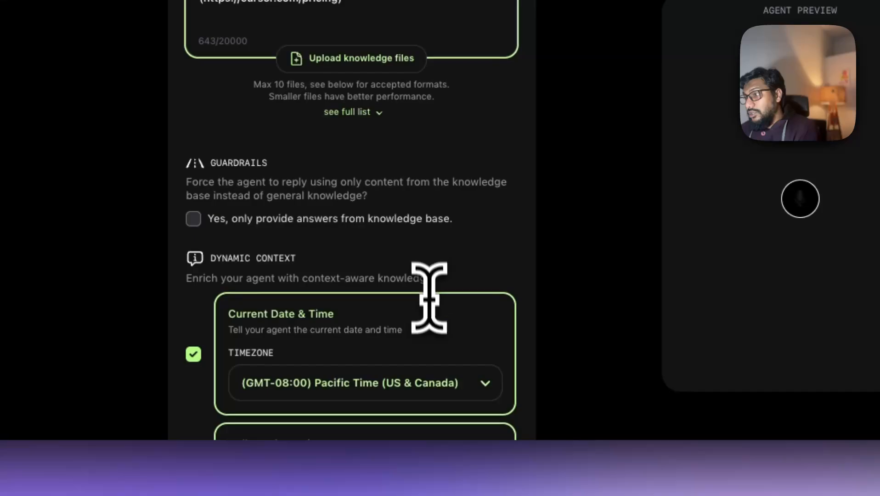
pyautogui.scroll(-10, 454, 388)
pyautogui.scroll(2, 474, 412)
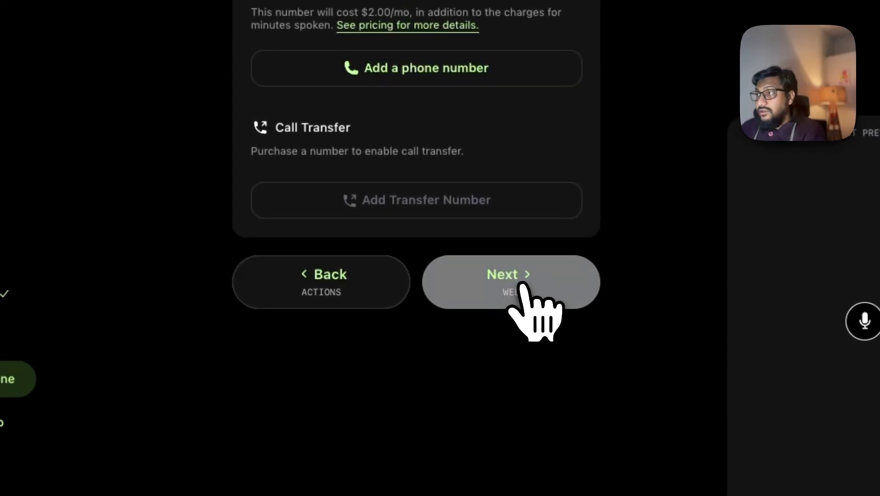
# Continue from phone deployment to the website embed page via Next (Web)
pyautogui.click(511, 283)
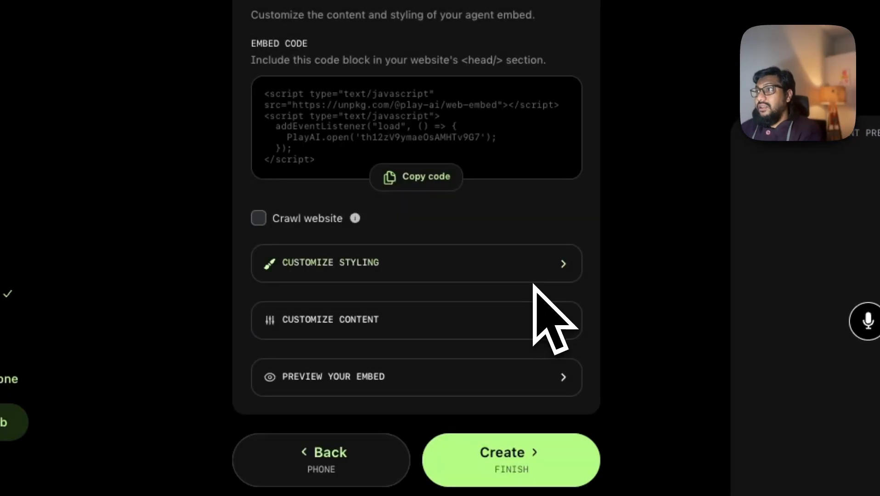
# Create the agent with Create (Finish) and start a live Talk session with it
pyautogui.click(510, 463)
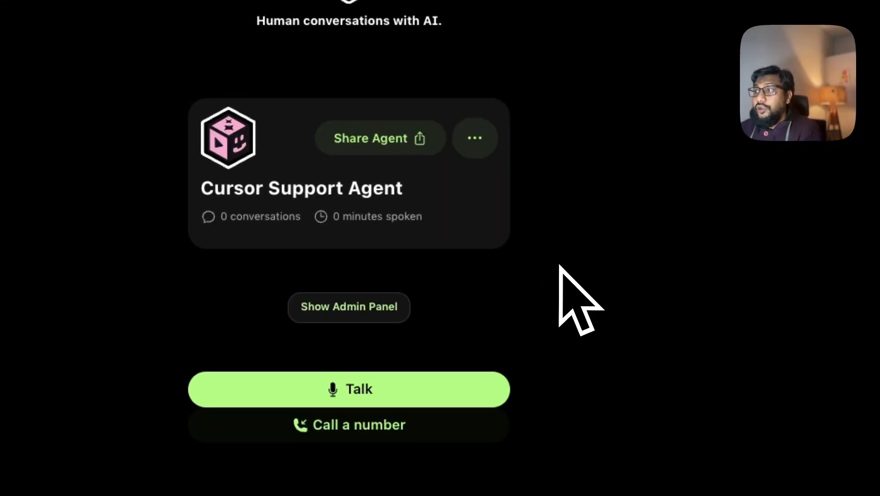
pyautogui.click(530, 302)
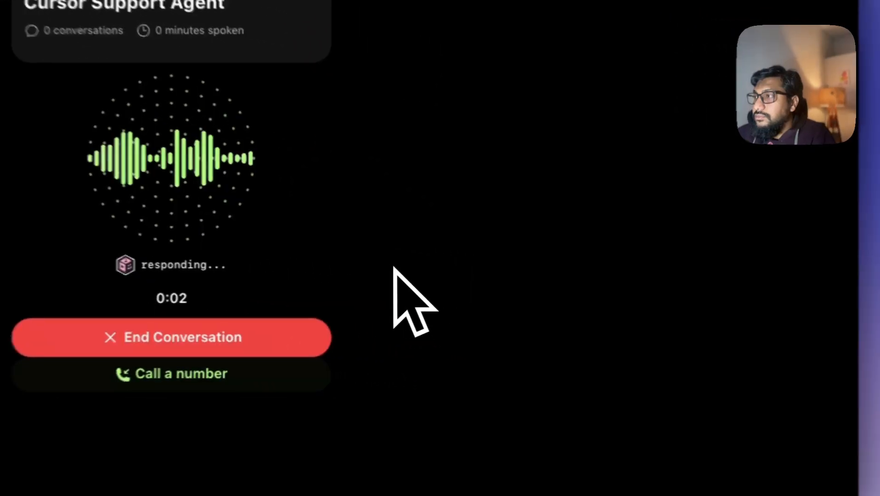